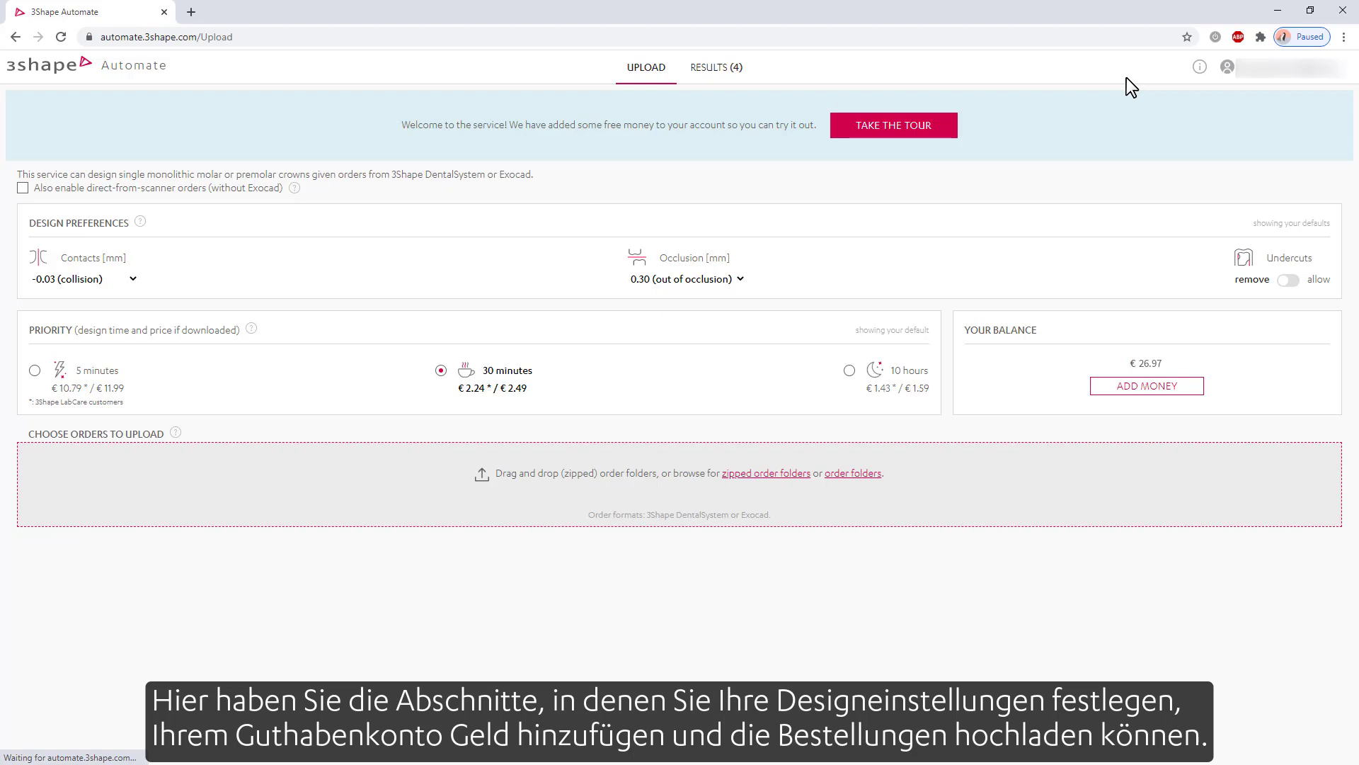
# Step: Keep contacts at -0.03, set occlusion to 0.25 mm (out of occlusion), and save as new defaults
pyautogui.click(1258, 74)
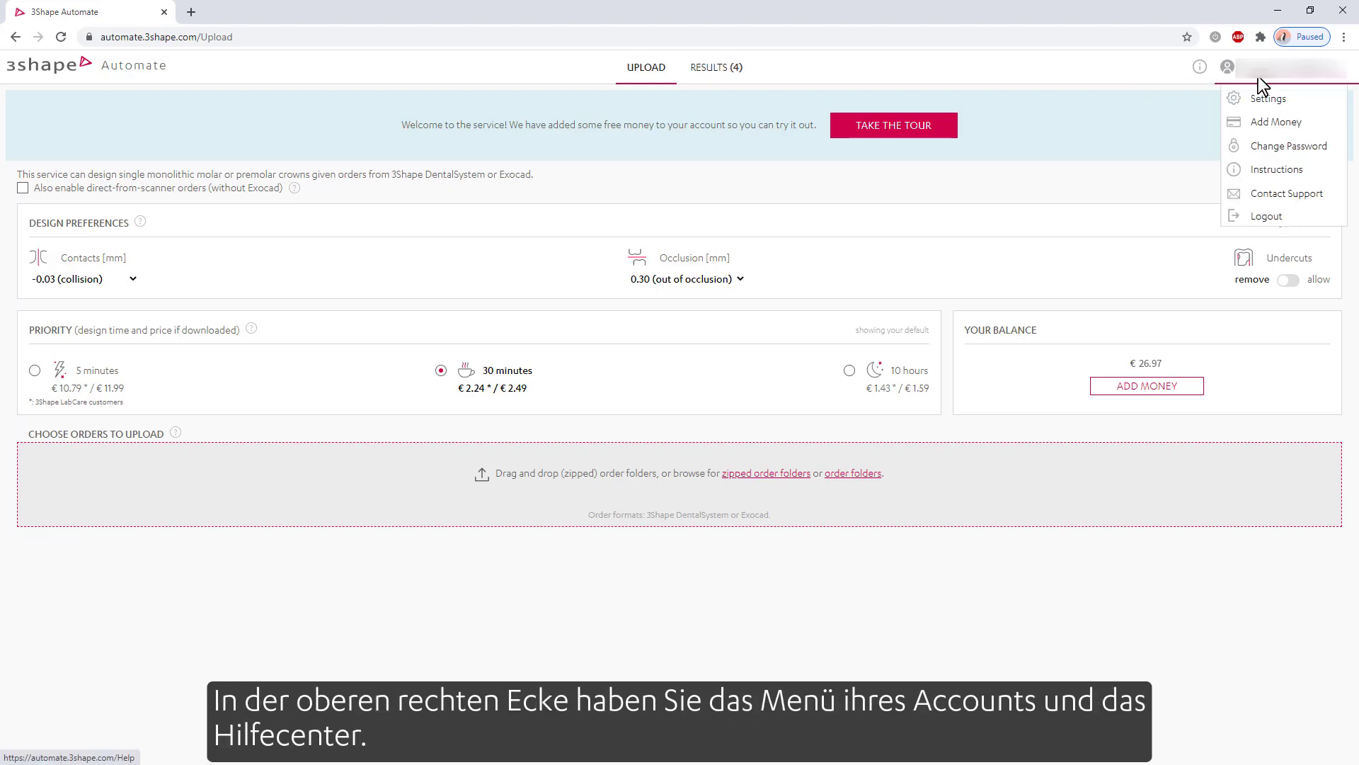
pyautogui.click(1193, 101)
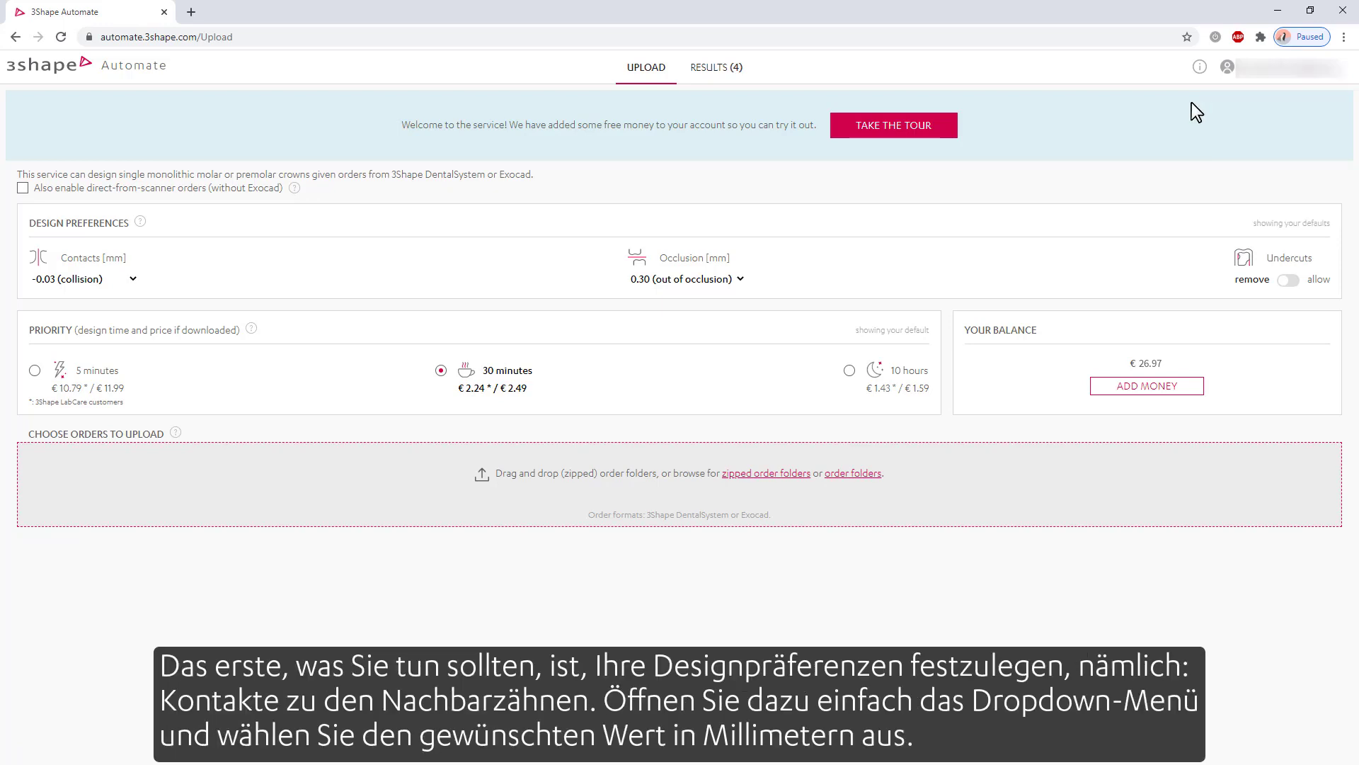
pyautogui.click(133, 280)
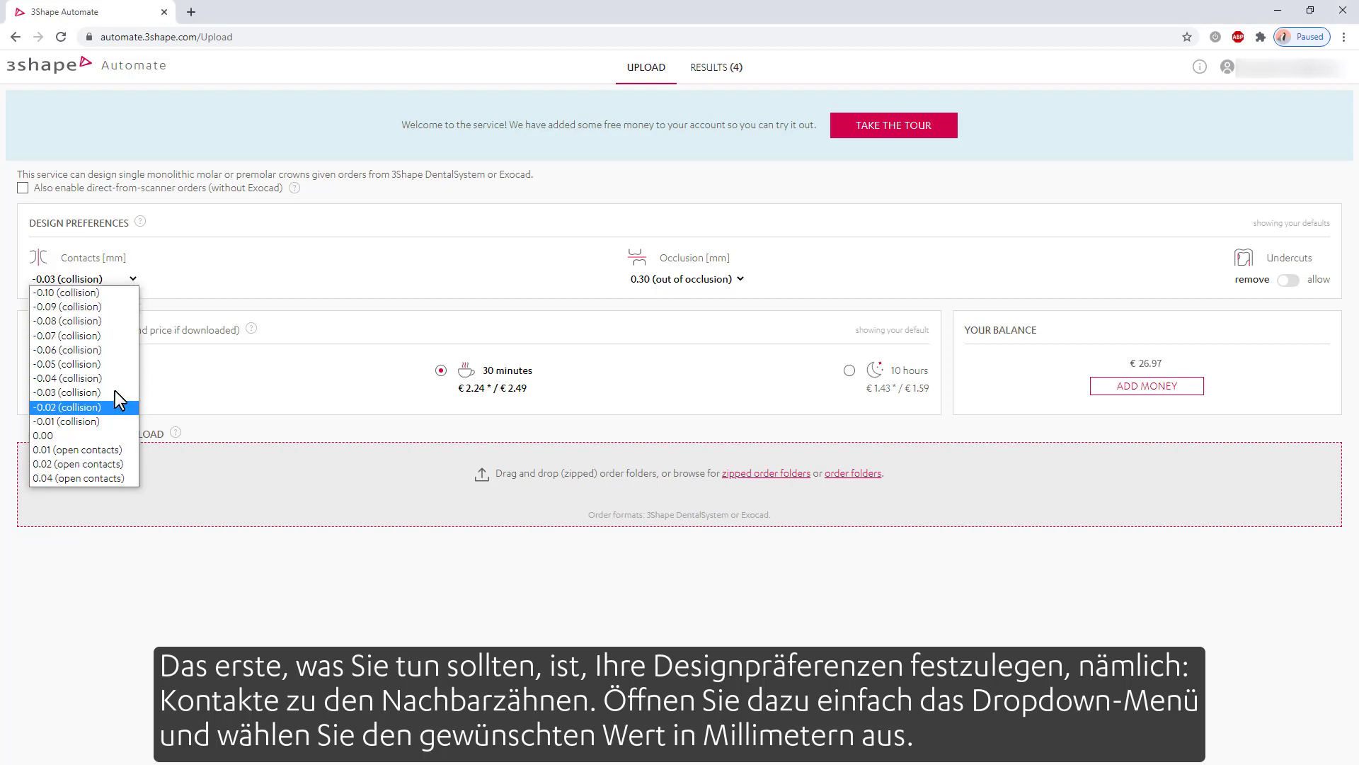
pyautogui.click(199, 283)
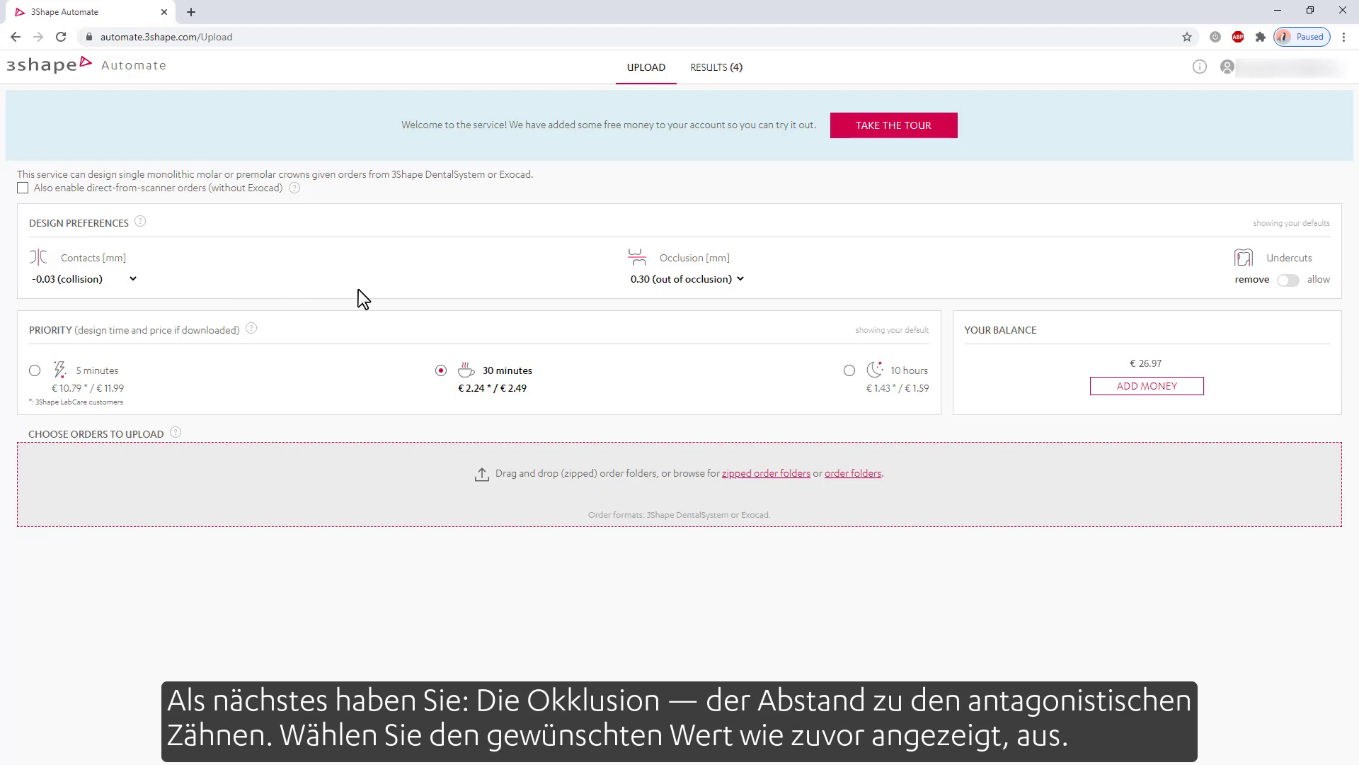
pyautogui.click(739, 279)
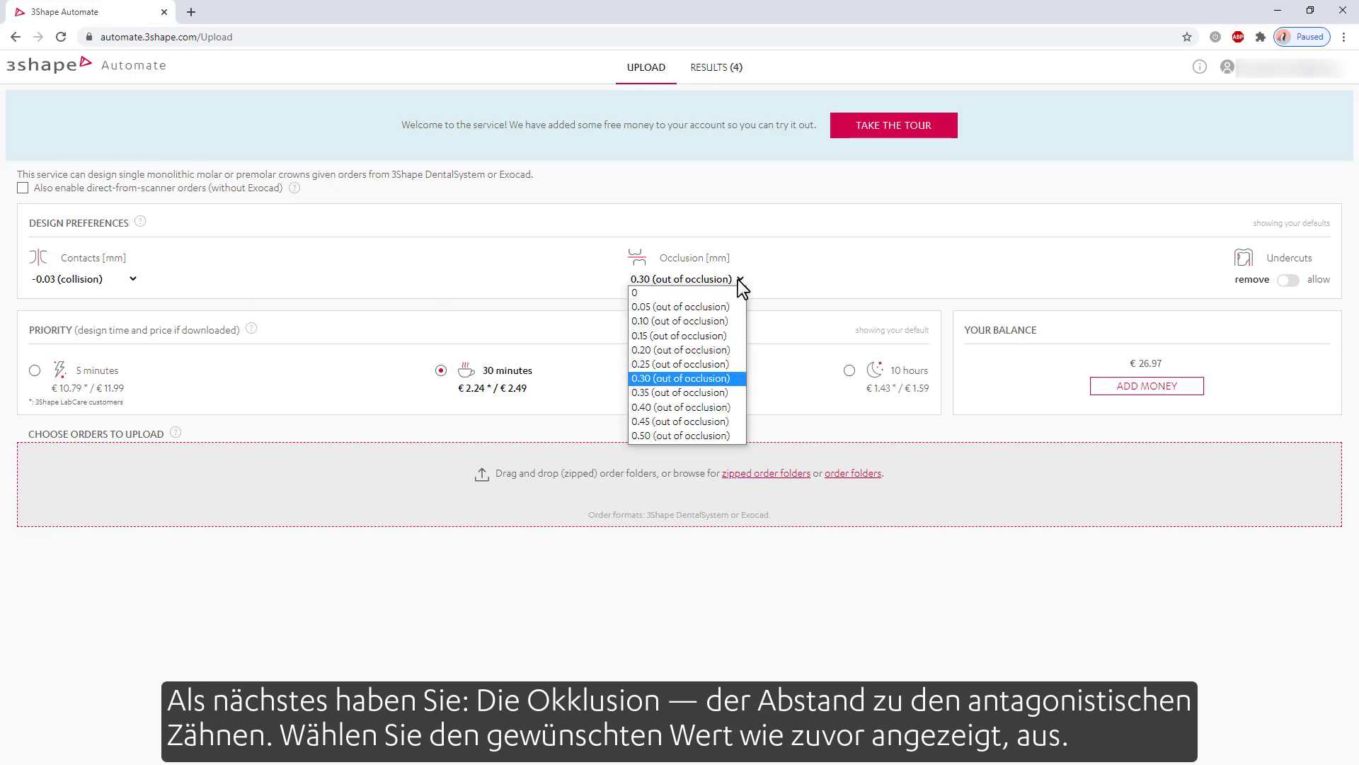
pyautogui.click(727, 359)
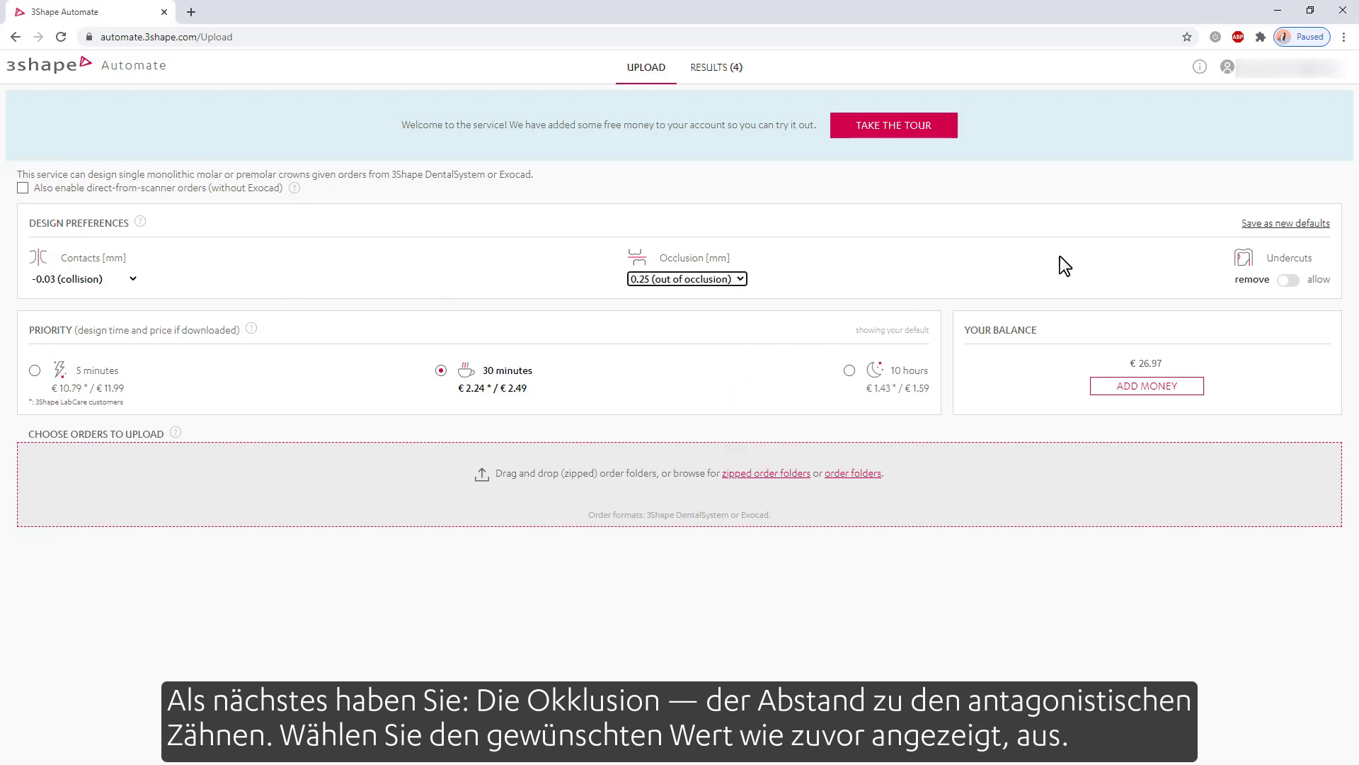
pyautogui.click(1258, 226)
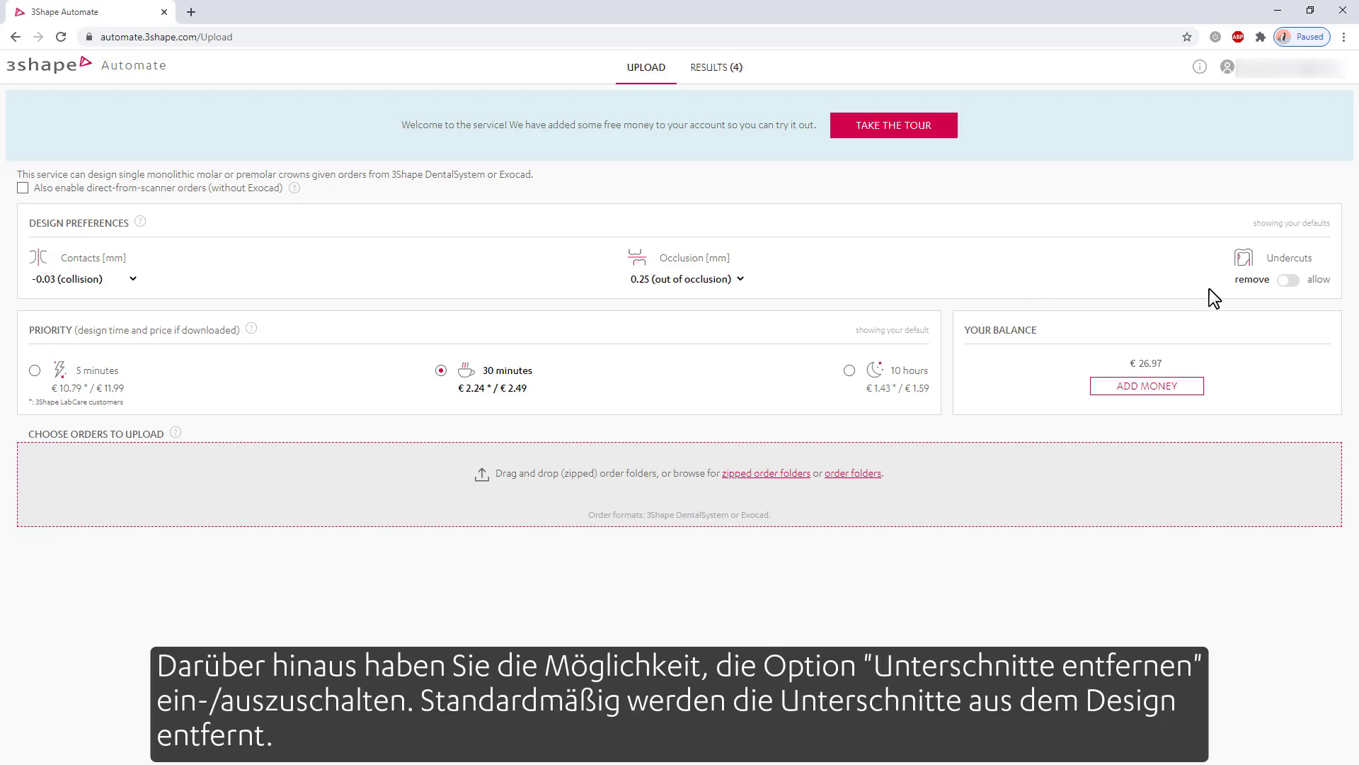
pyautogui.click(1287, 282)
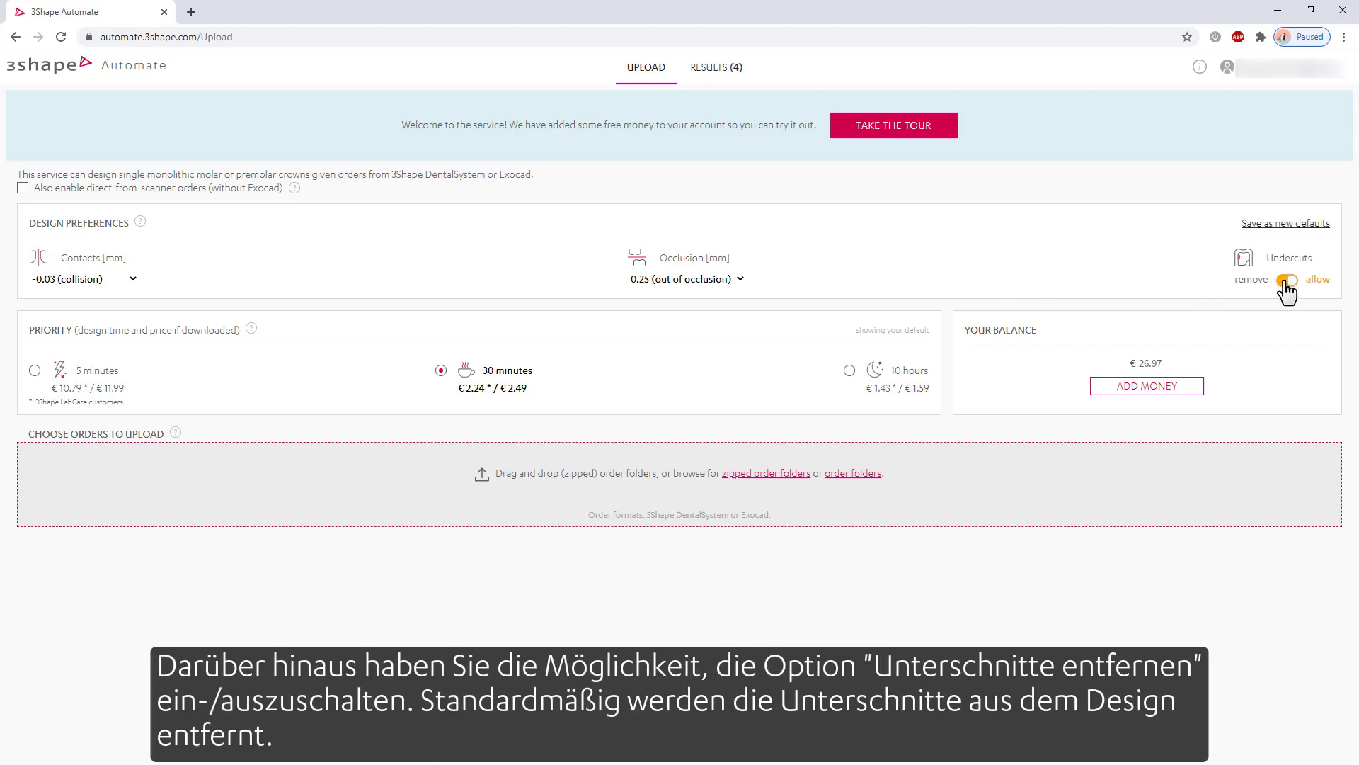
pyautogui.click(1287, 281)
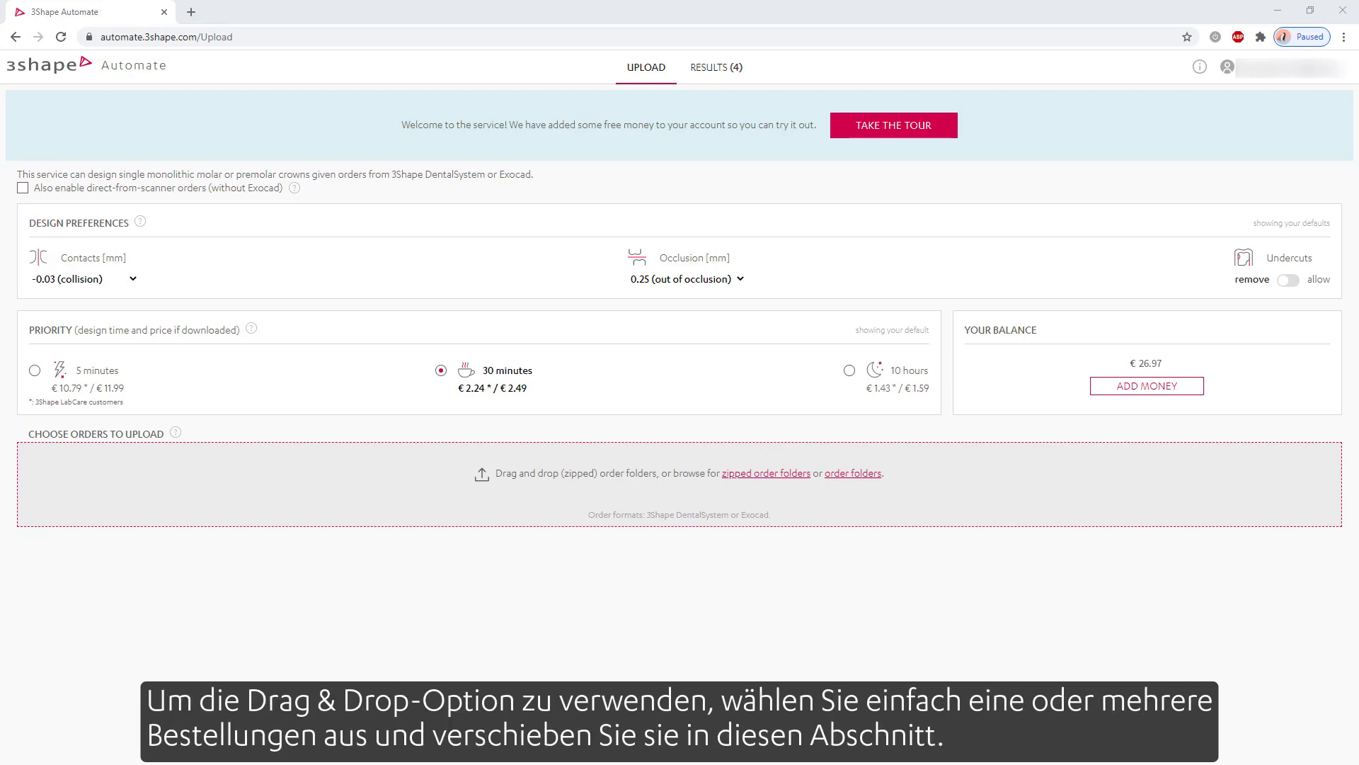
# Step: Upload the zipped crown order folders for design
pyautogui.moveTo(14, 531); pyautogui.dragTo(671, 494)
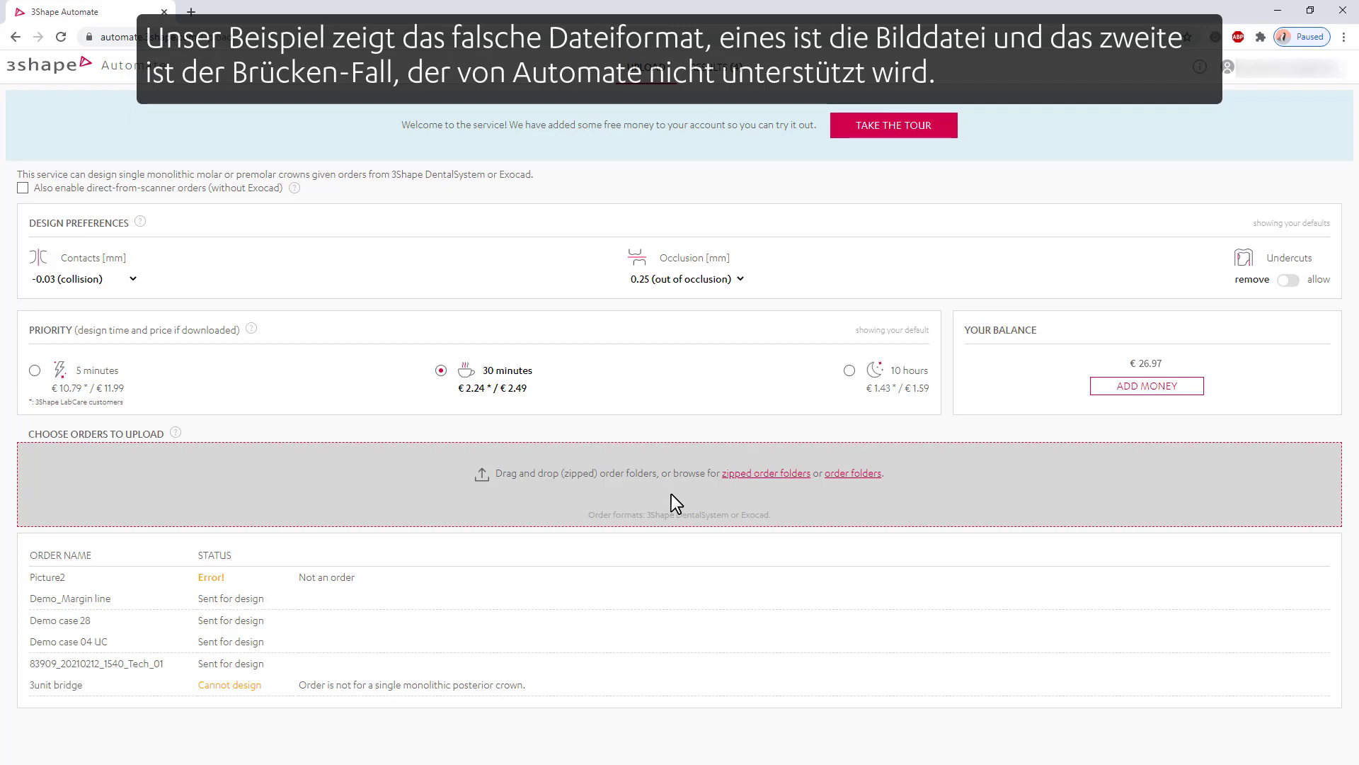
# Step: Switch to the RESULTS (4) list of submitted orders
pyautogui.click(710, 71)
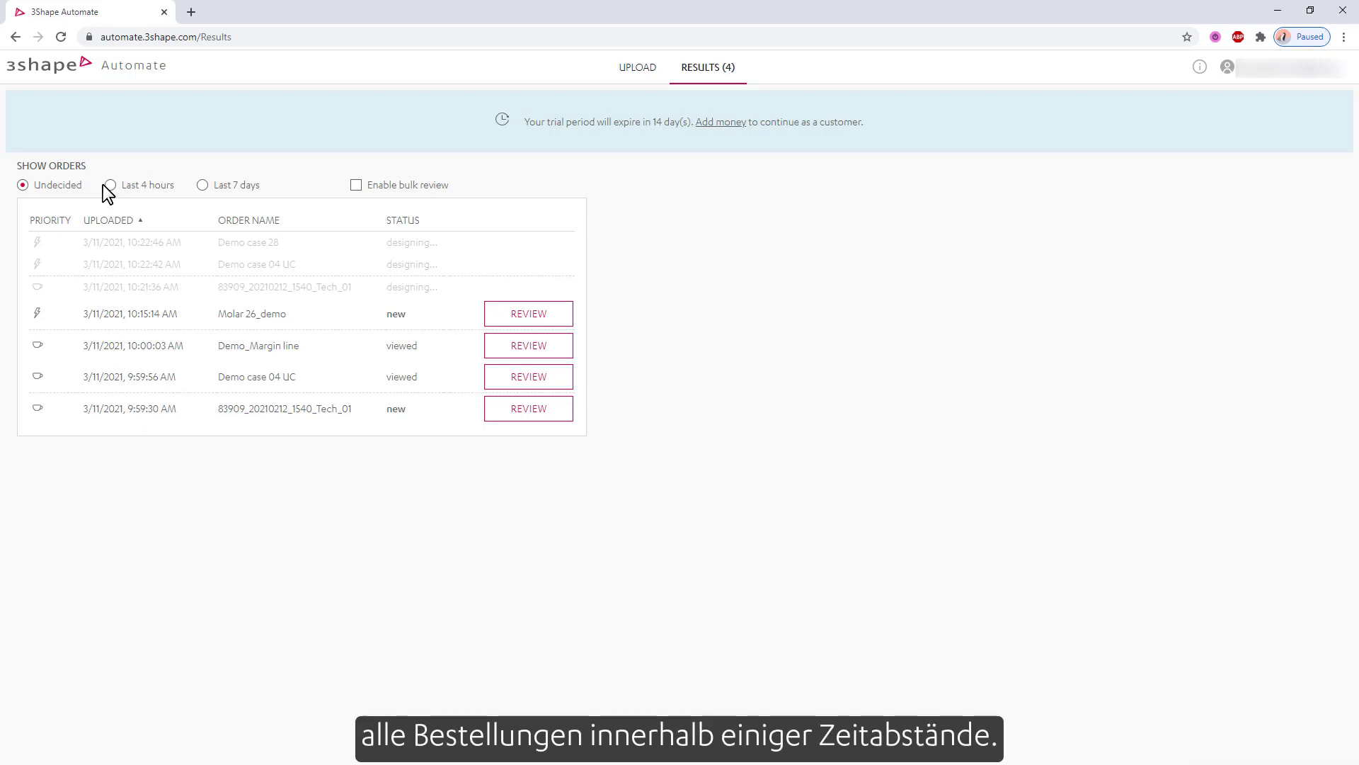
# Step: Try the Last 4 hours and Last 7 days filters, then review Molar 26_demo under Undecided
pyautogui.click(112, 185)
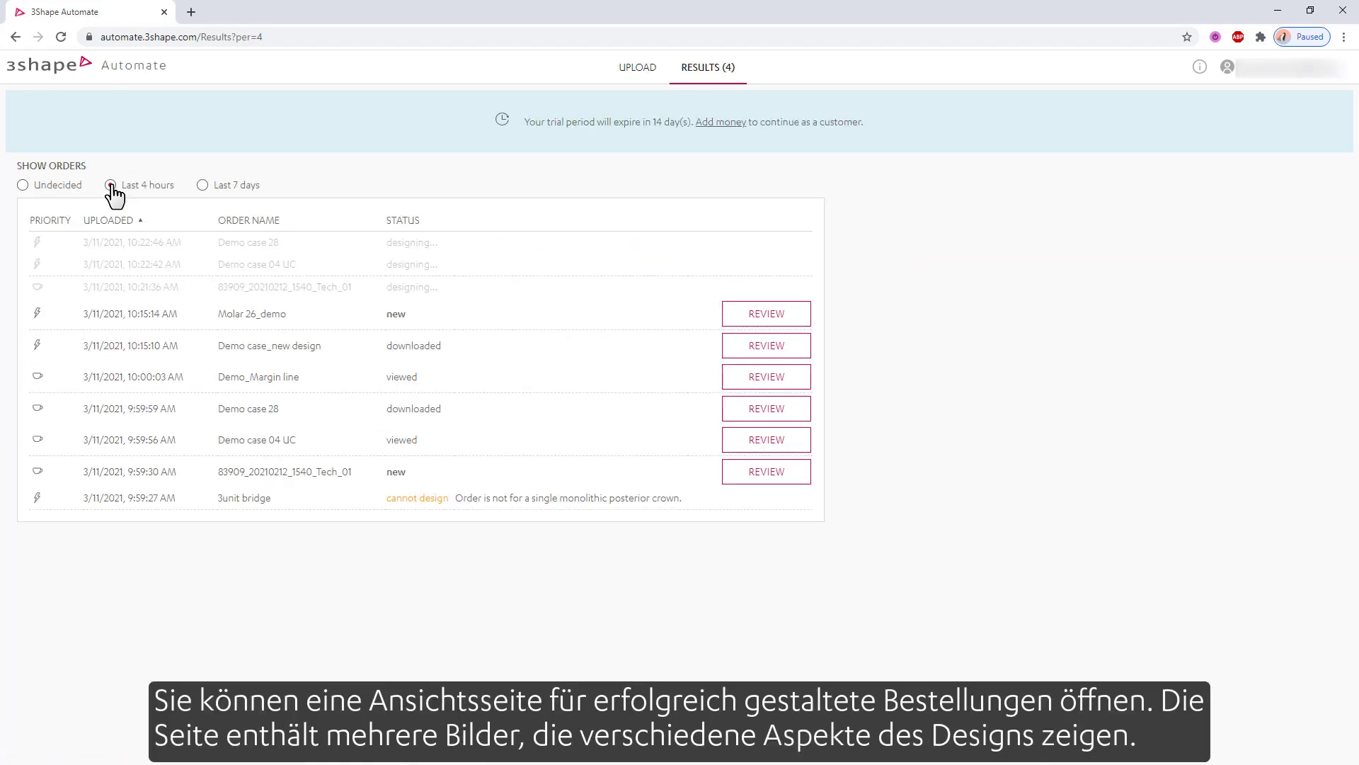
pyautogui.click(202, 186)
pyautogui.click(23, 186)
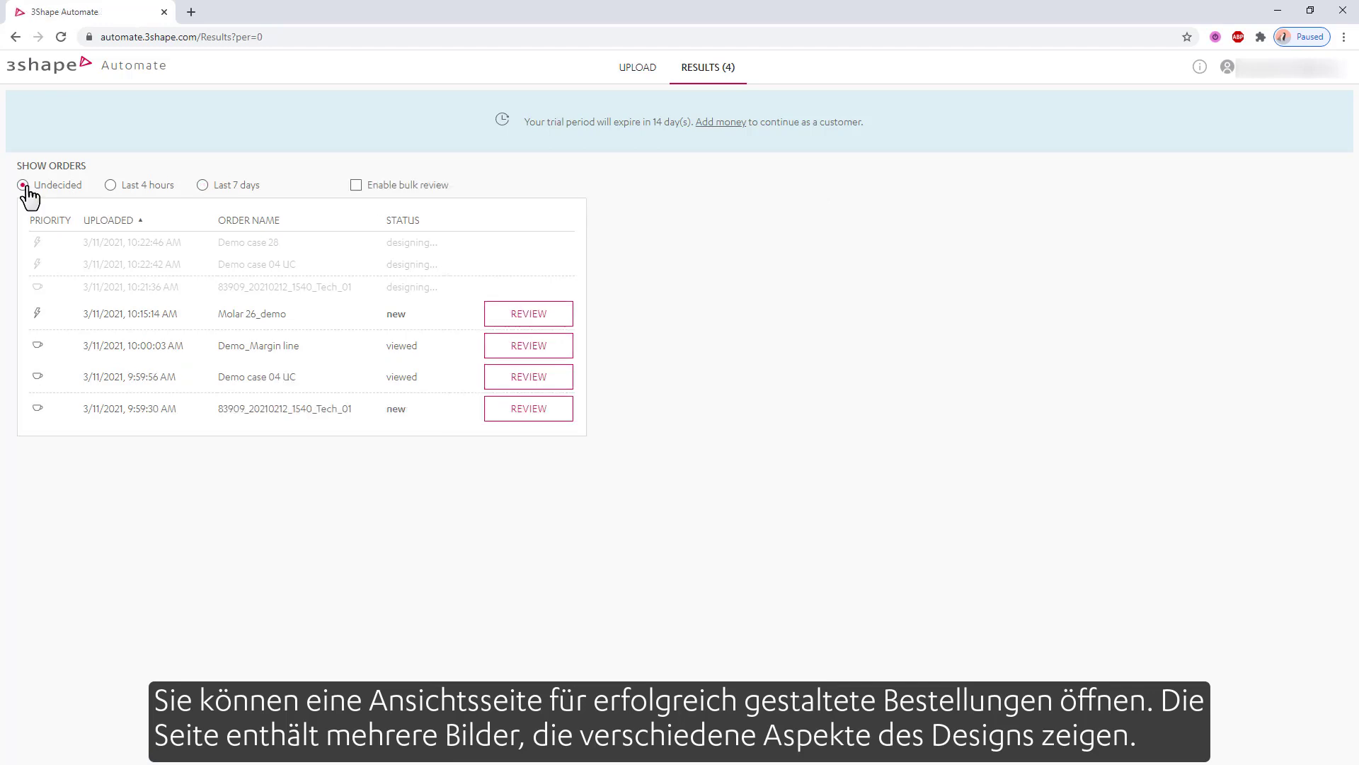
pyautogui.click(538, 316)
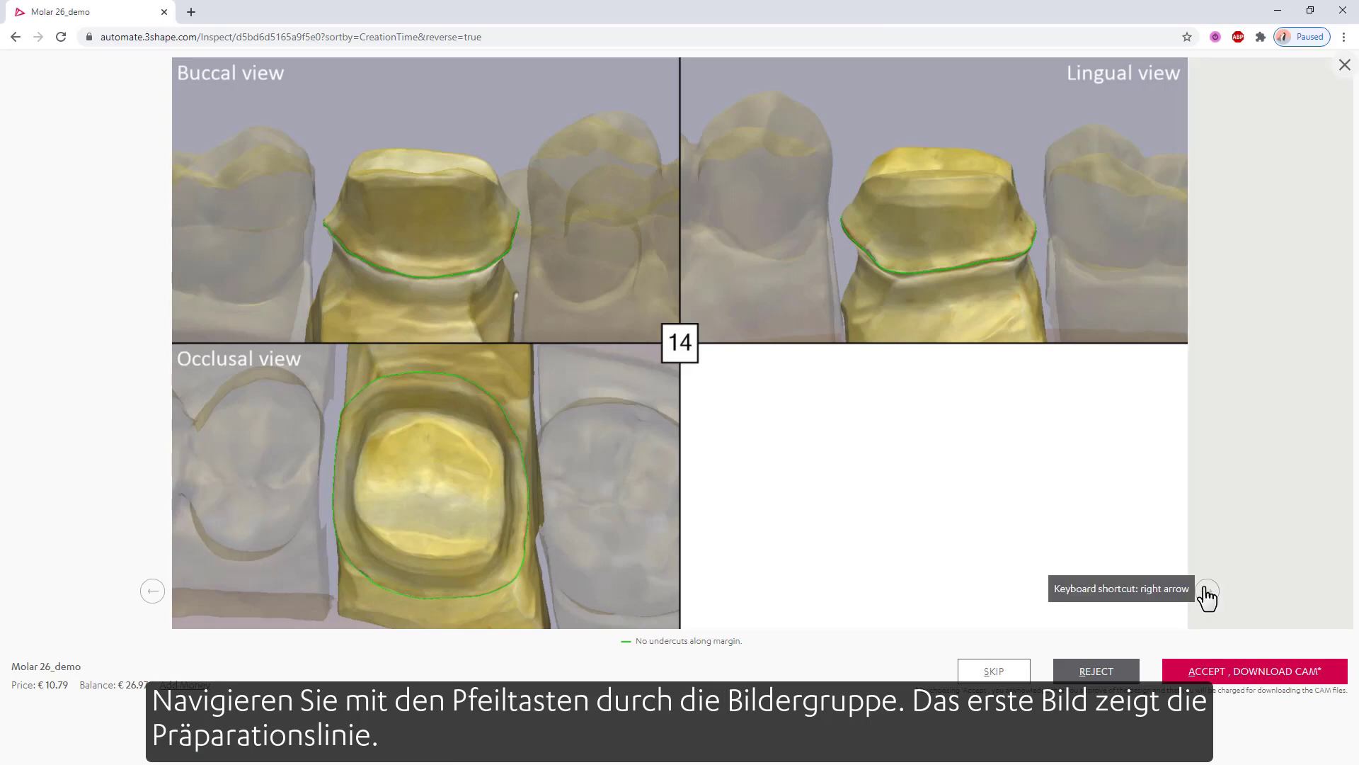
pyautogui.click(1208, 592)
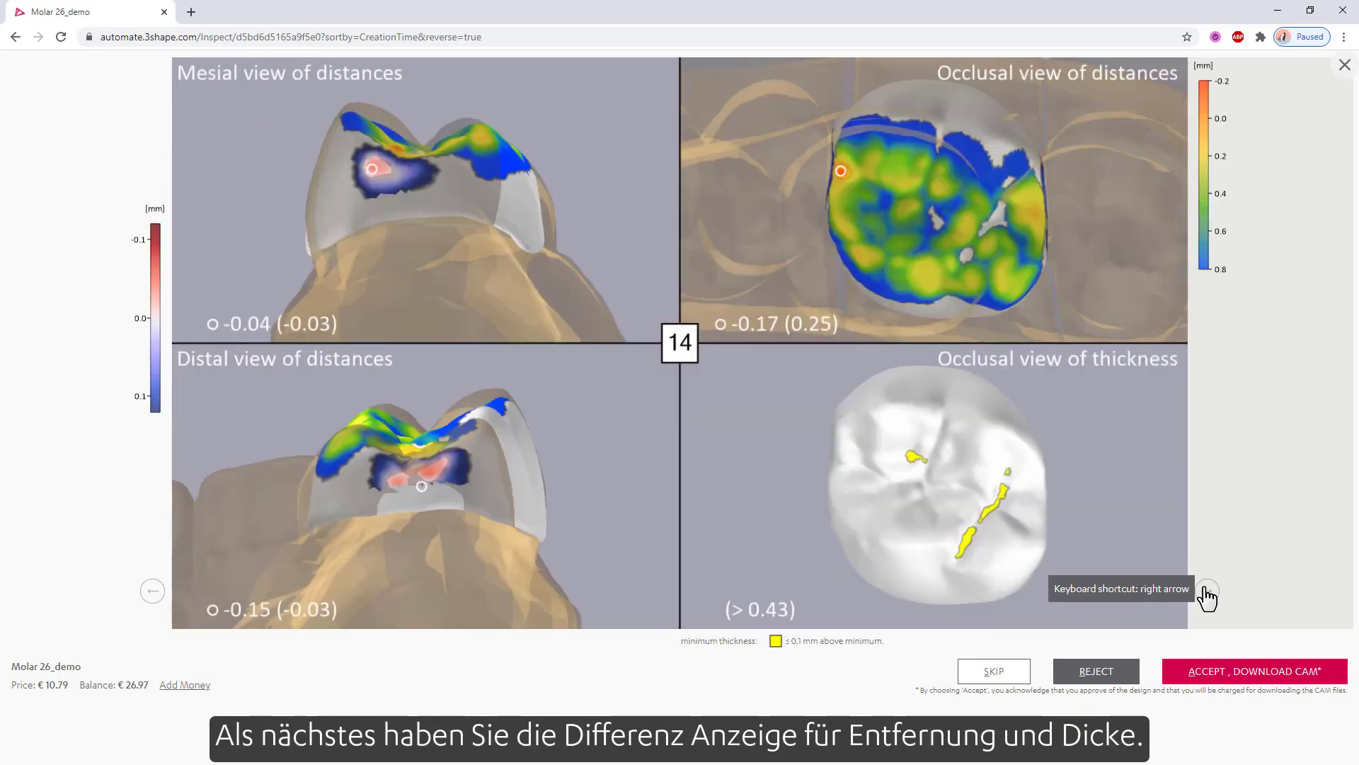
pyautogui.click(1207, 591)
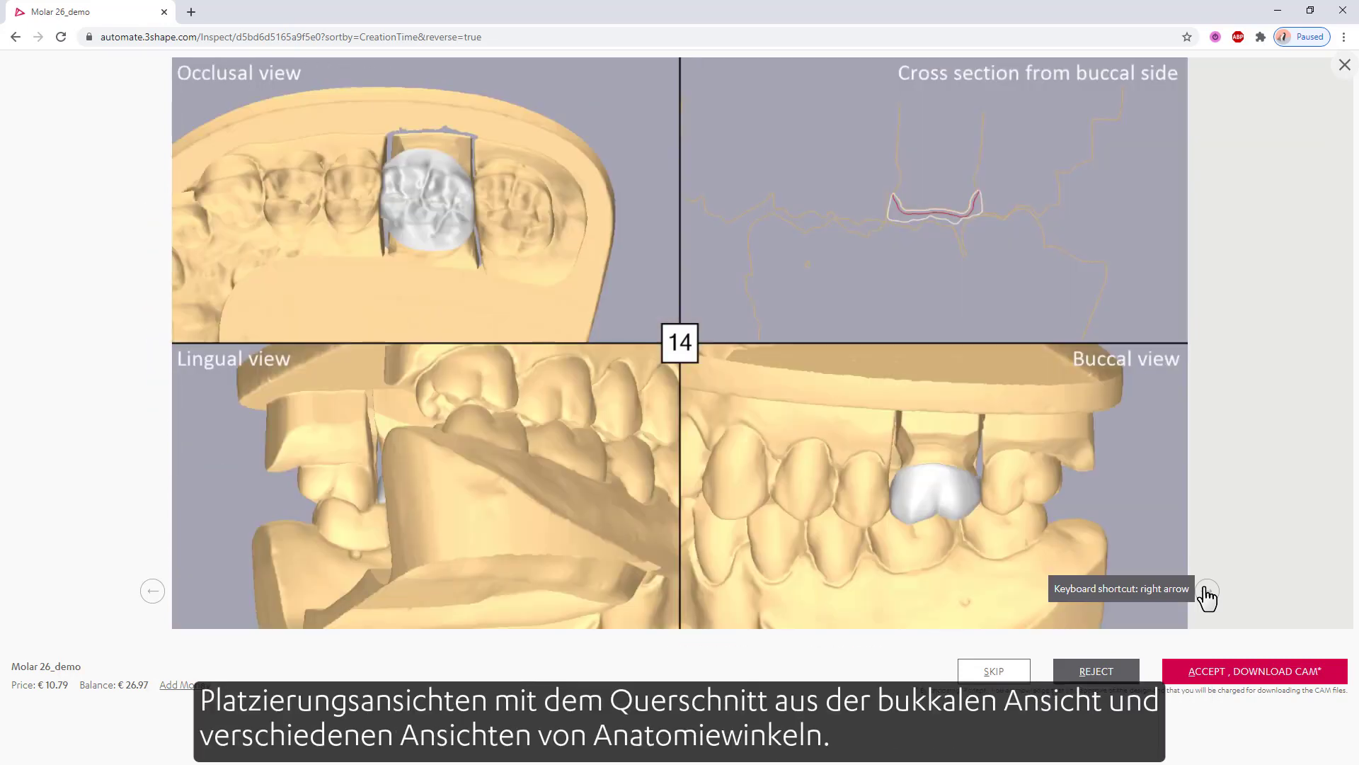
pyautogui.click(1207, 592)
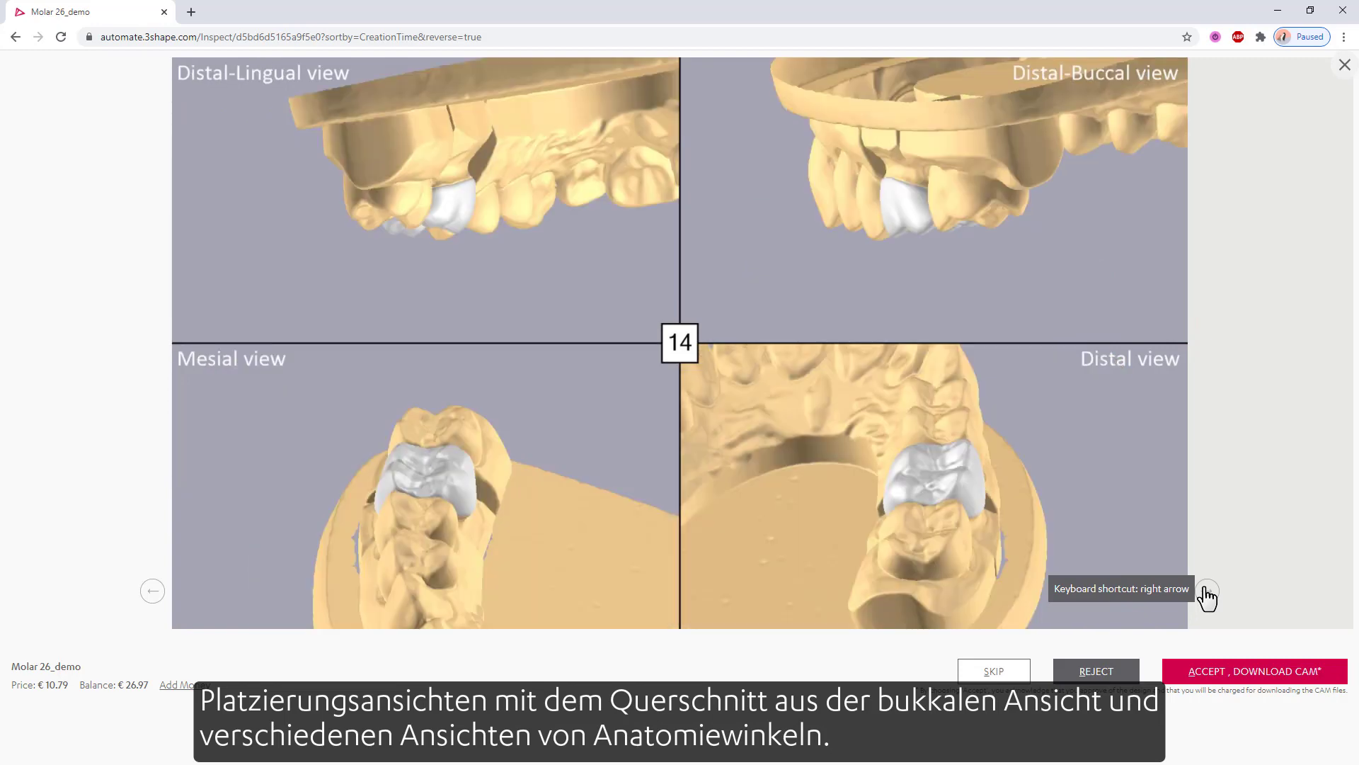
pyautogui.click(1208, 592)
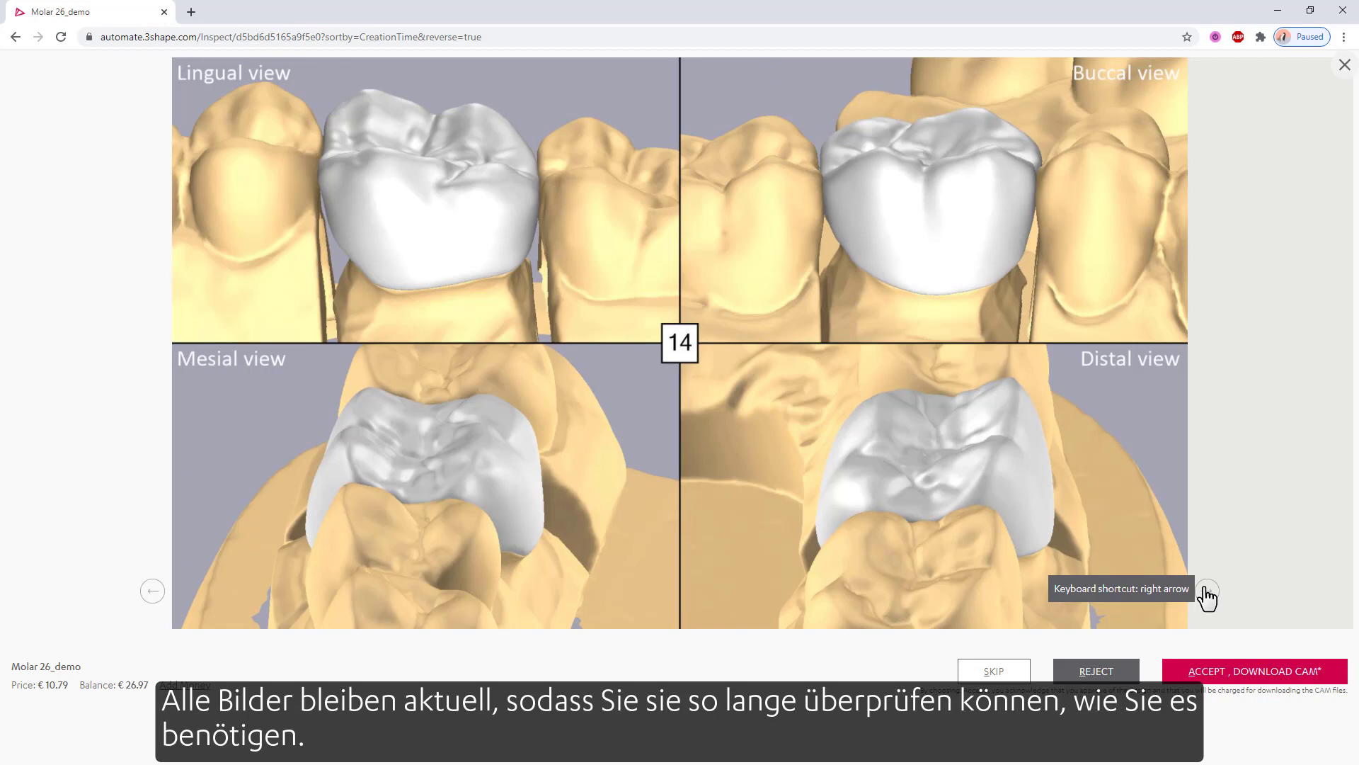
pyautogui.click(1207, 592)
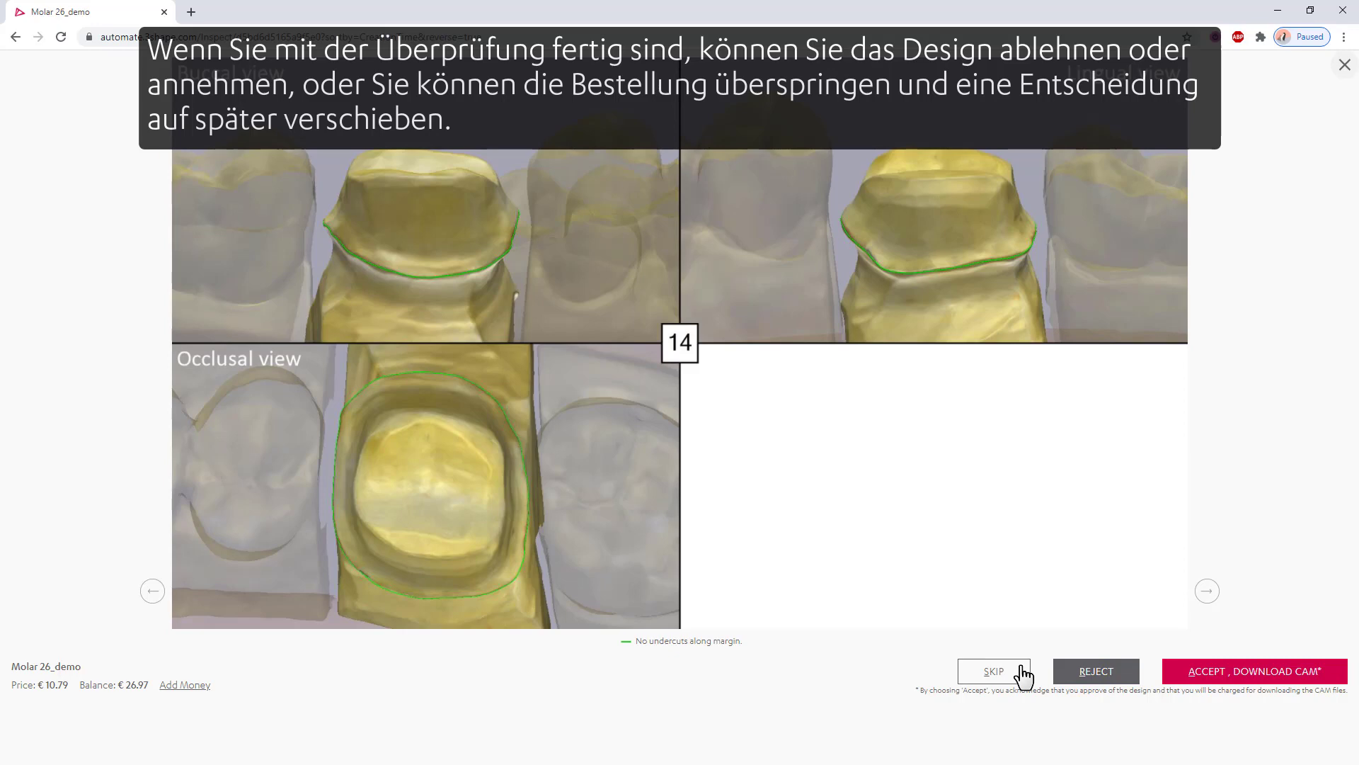
# Step: Accept Molar 26_demo, save its CAM files as Molar 26_demo.zip, and close the viewer
pyautogui.click(1219, 673)
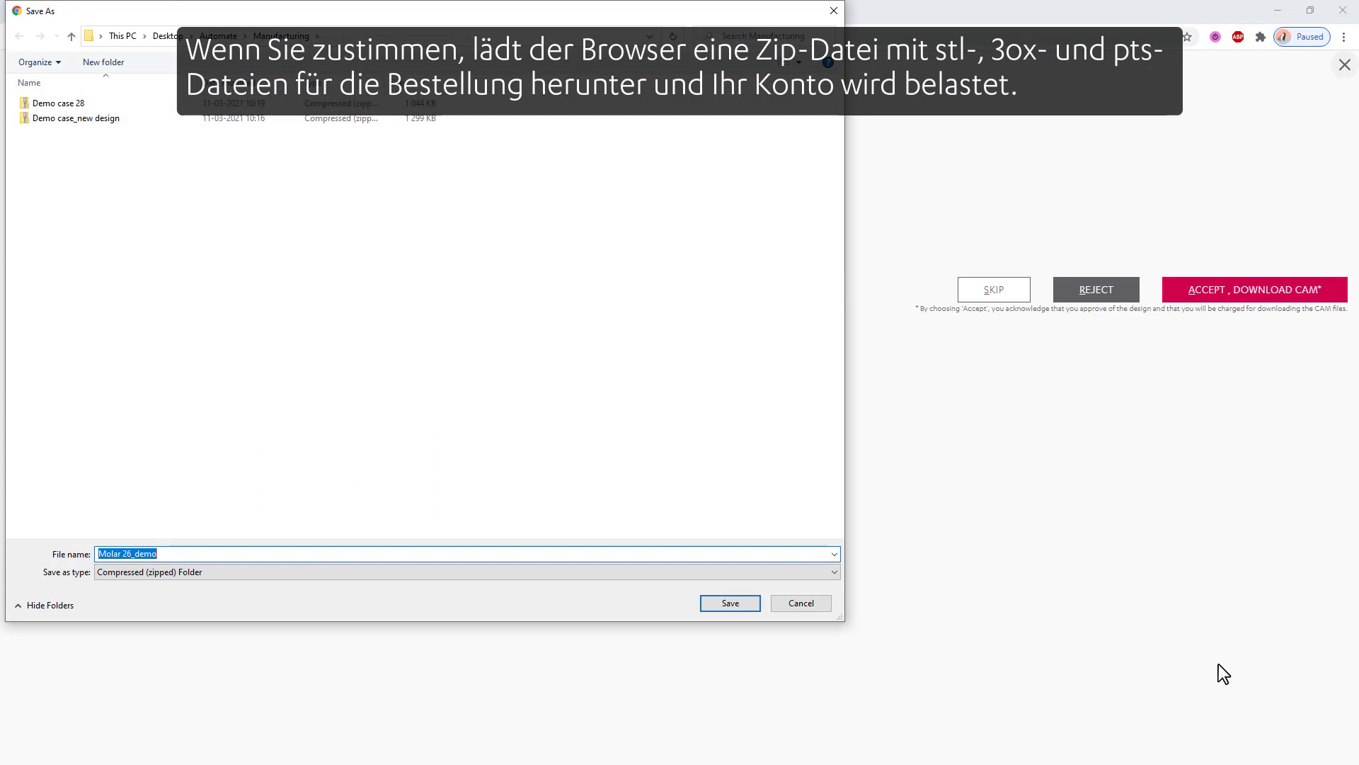
pyautogui.click(730, 603)
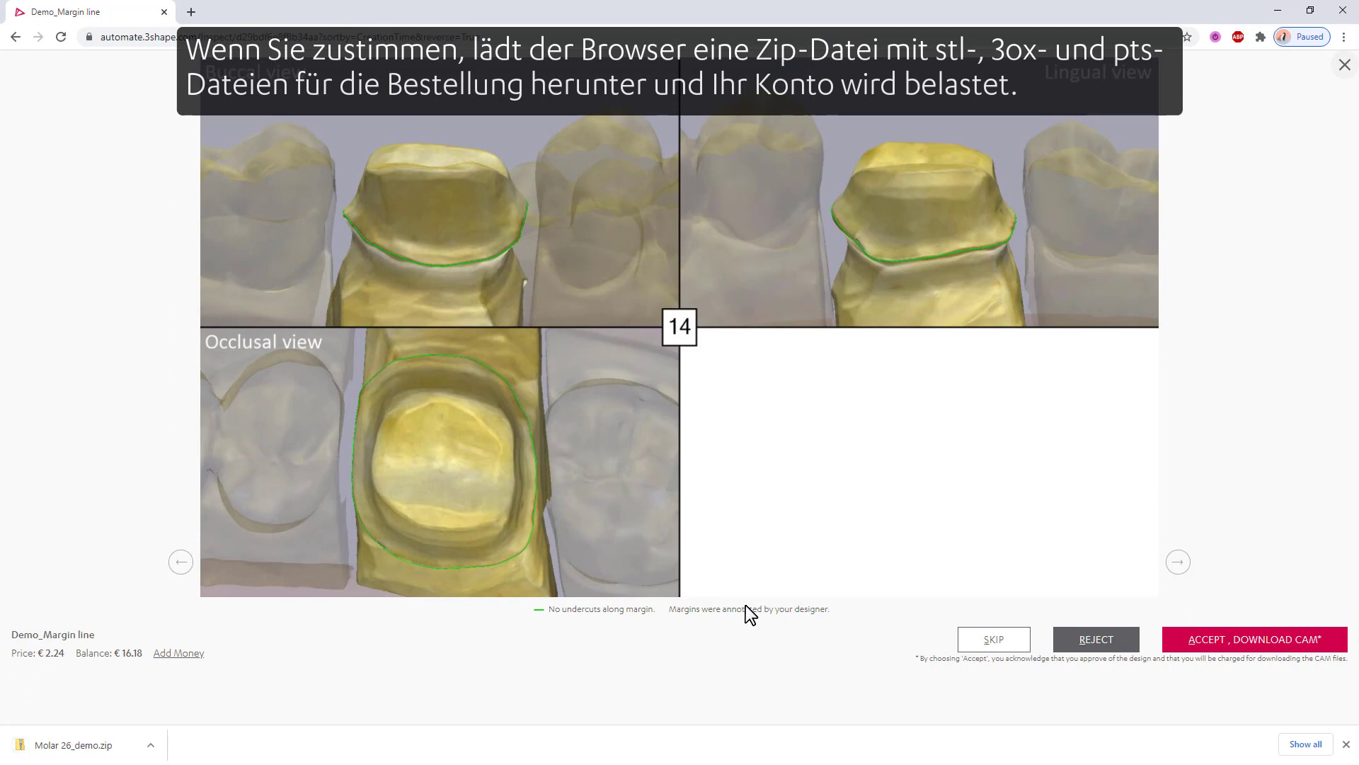
pyautogui.click(1343, 68)
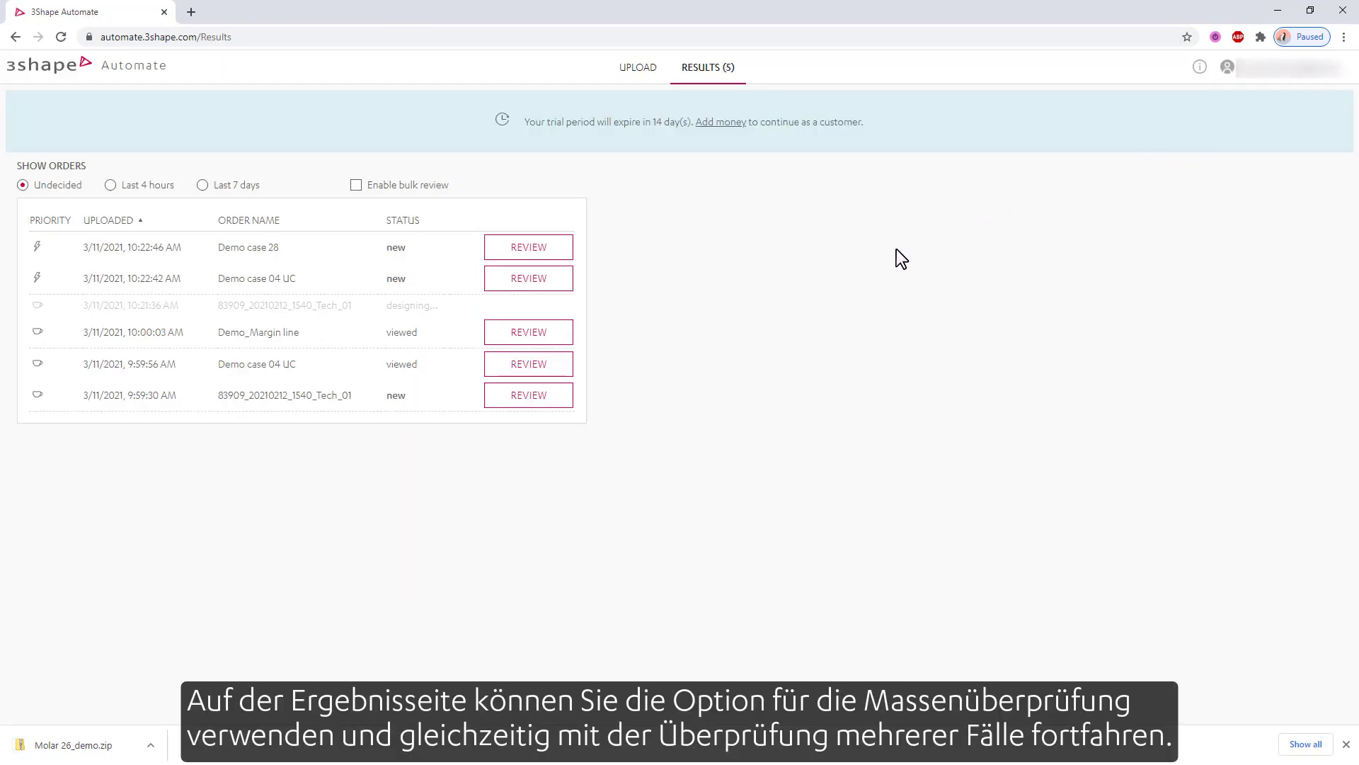
# Step: Turn on bulk review, accept the thumbnail warning, and deselect Demo case 28
pyautogui.click(355, 185)
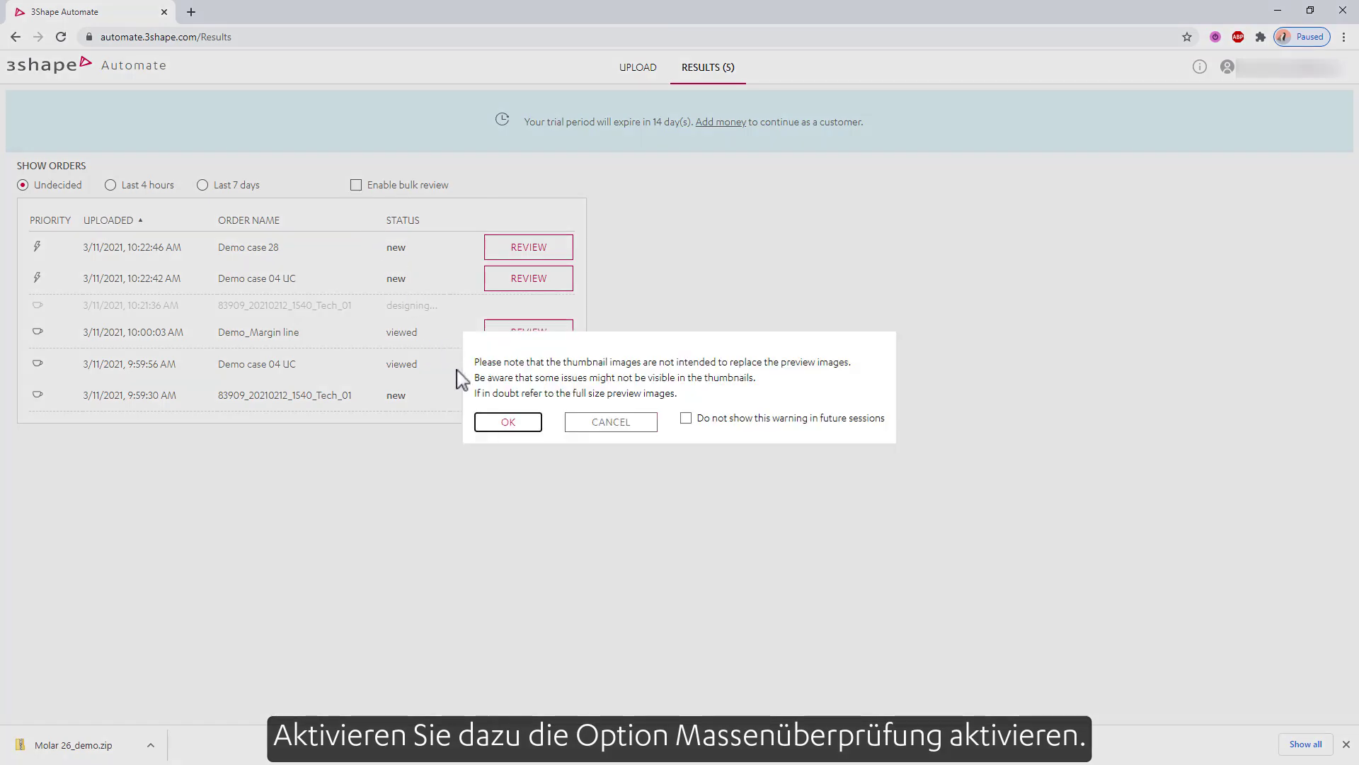
pyautogui.click(495, 423)
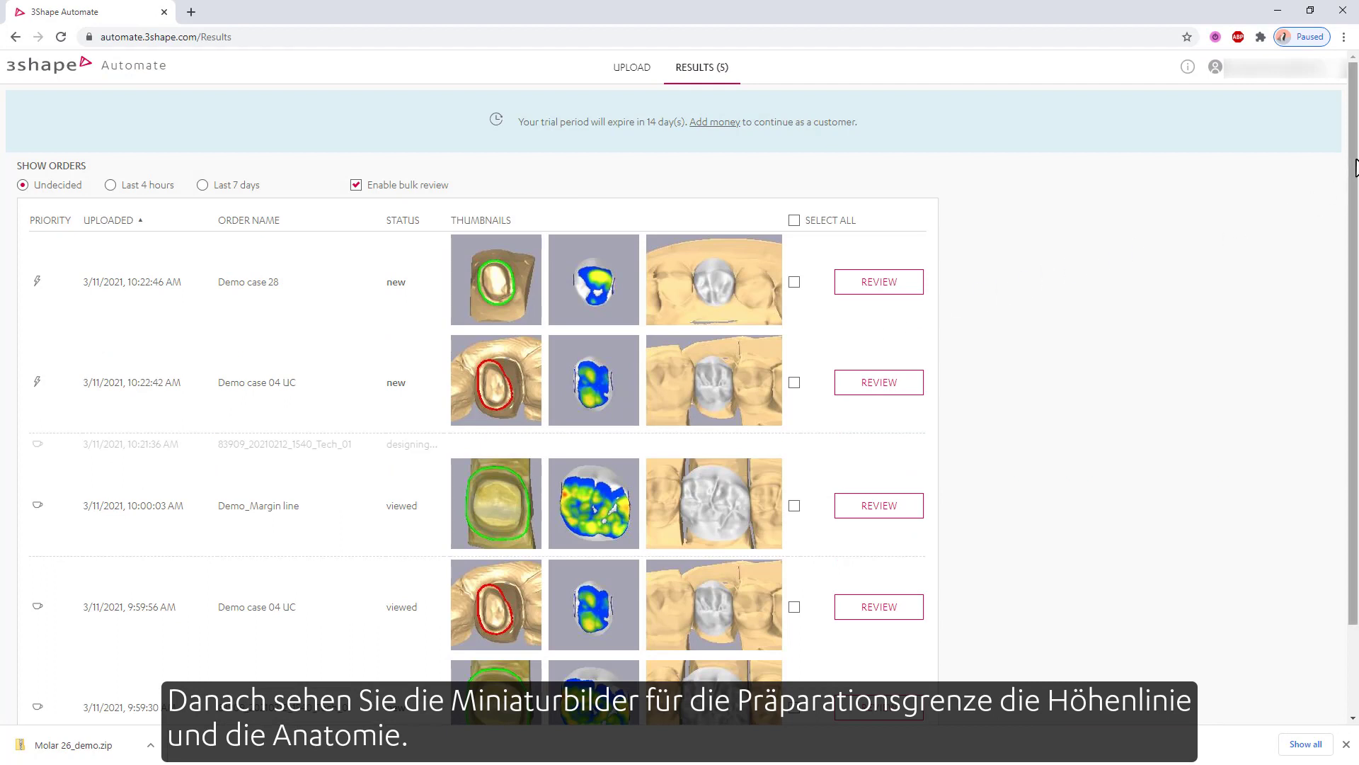
pyautogui.moveTo(1355, 168); pyautogui.dragTo(1355, 290)
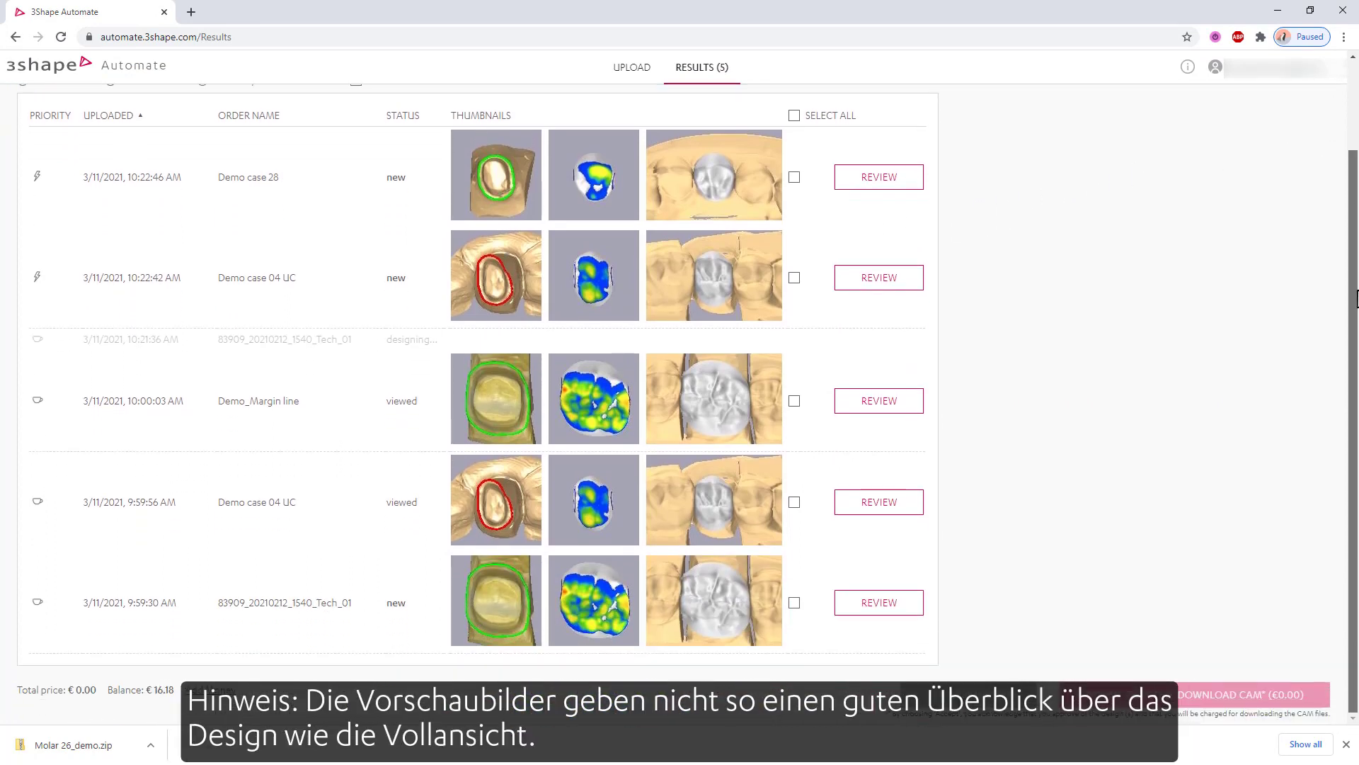
pyautogui.moveTo(1356, 287); pyautogui.dragTo(1355, 168)
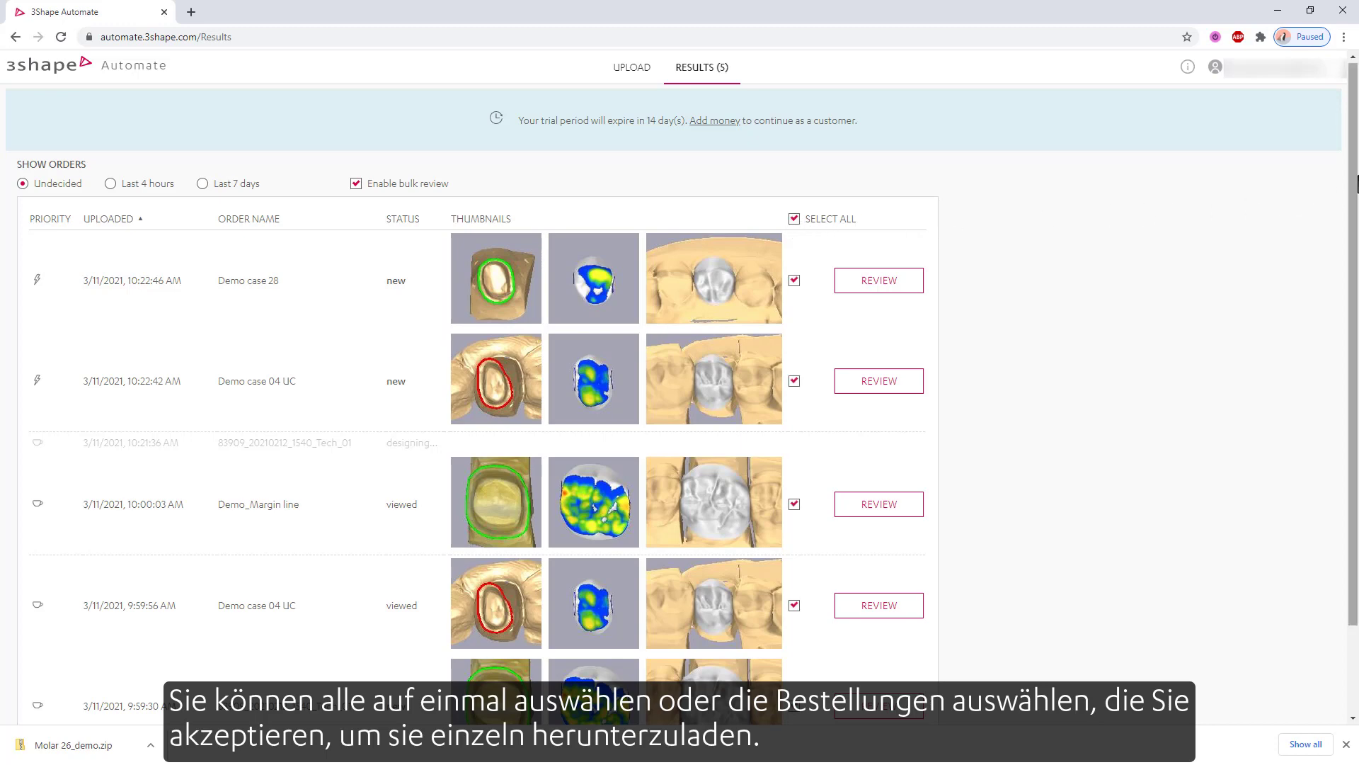
pyautogui.scroll(-1, 1354, 233)
pyautogui.scroll(-2, 1355, 233)
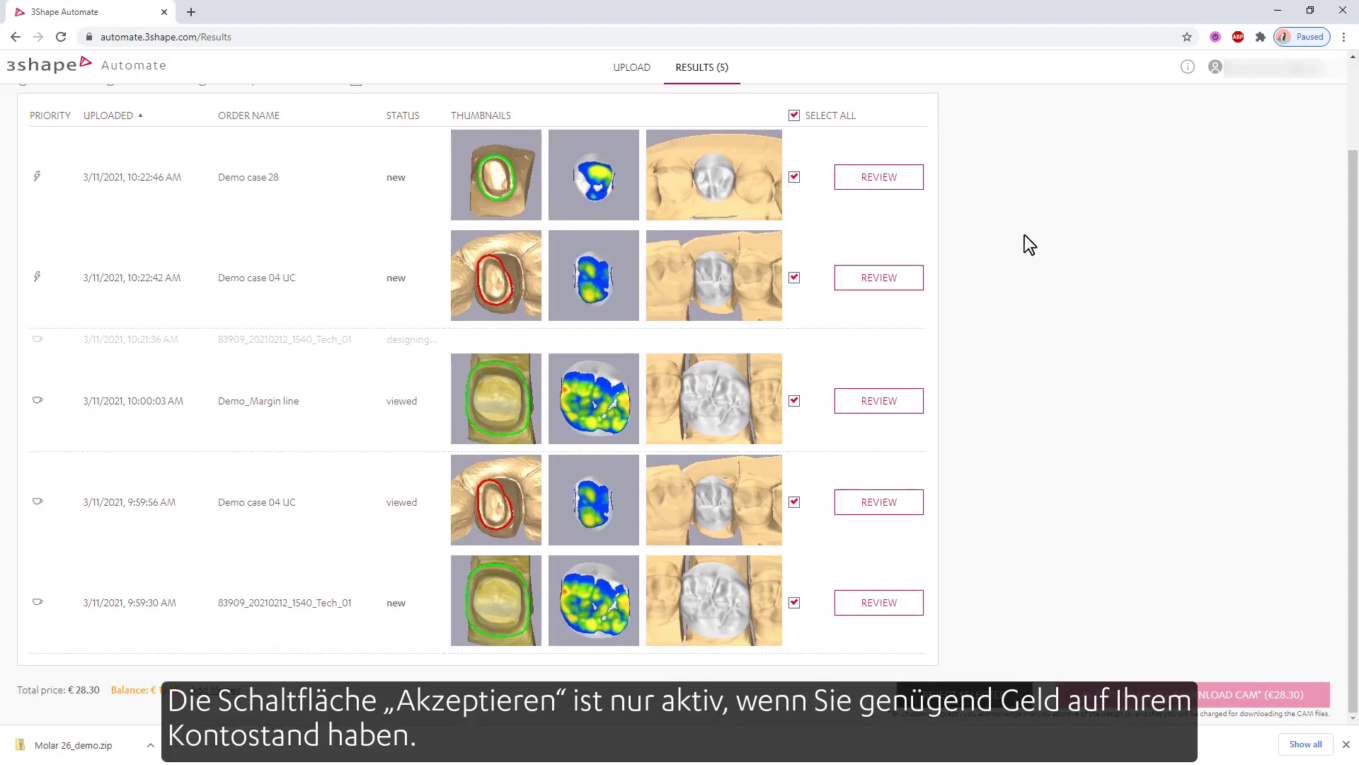
pyautogui.click(794, 178)
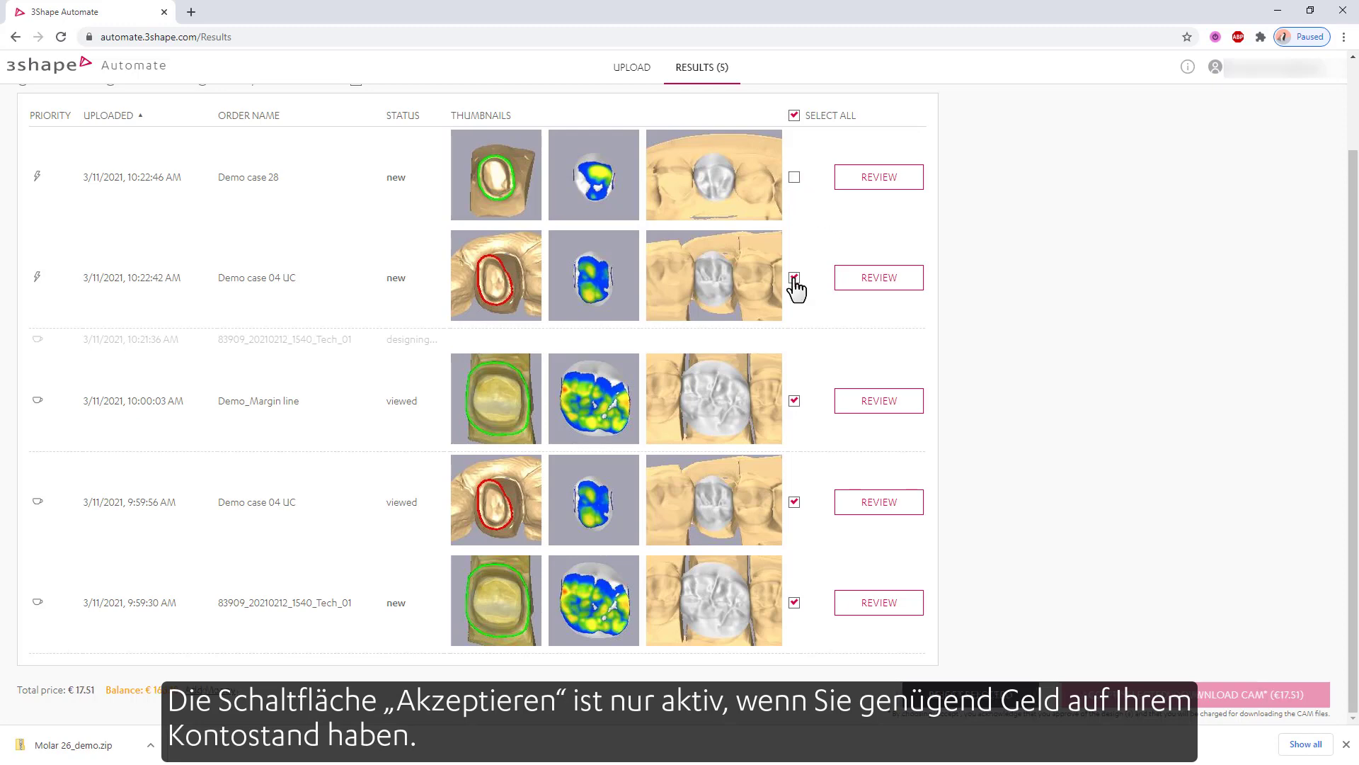